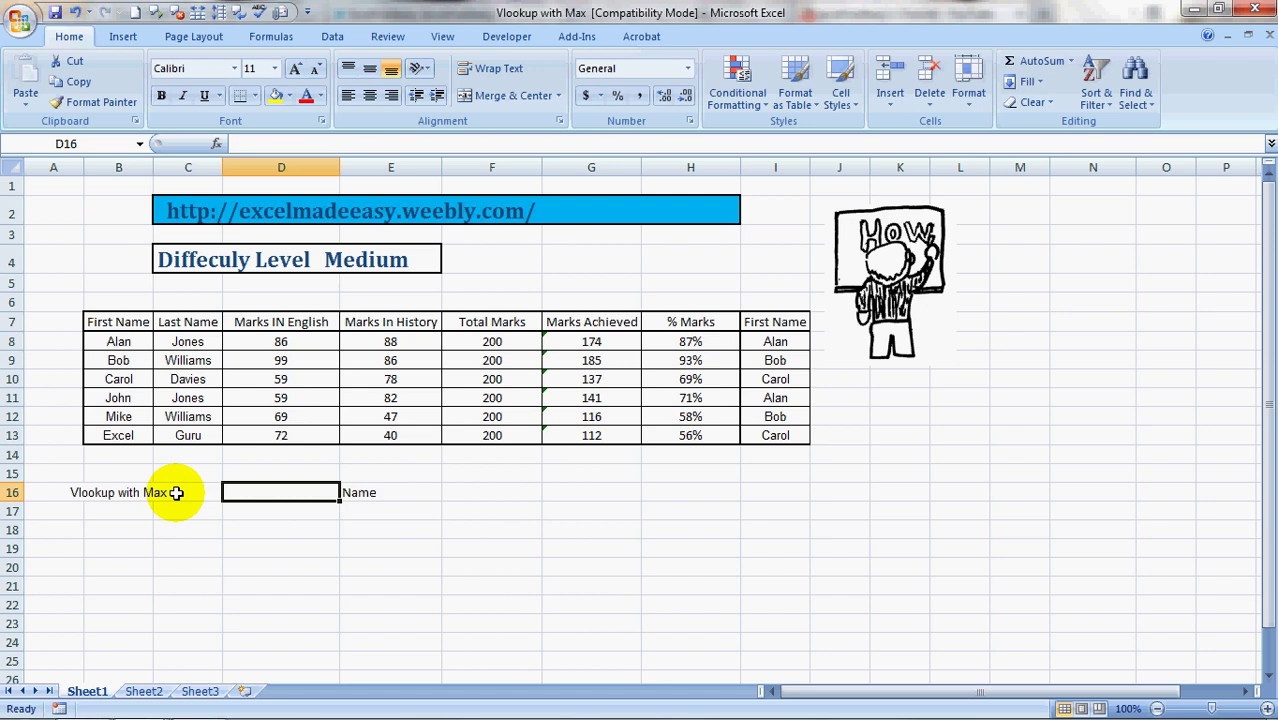
- Enter a MAX formula in D16 that returns the highest English mark from D8:D13
text(=max)
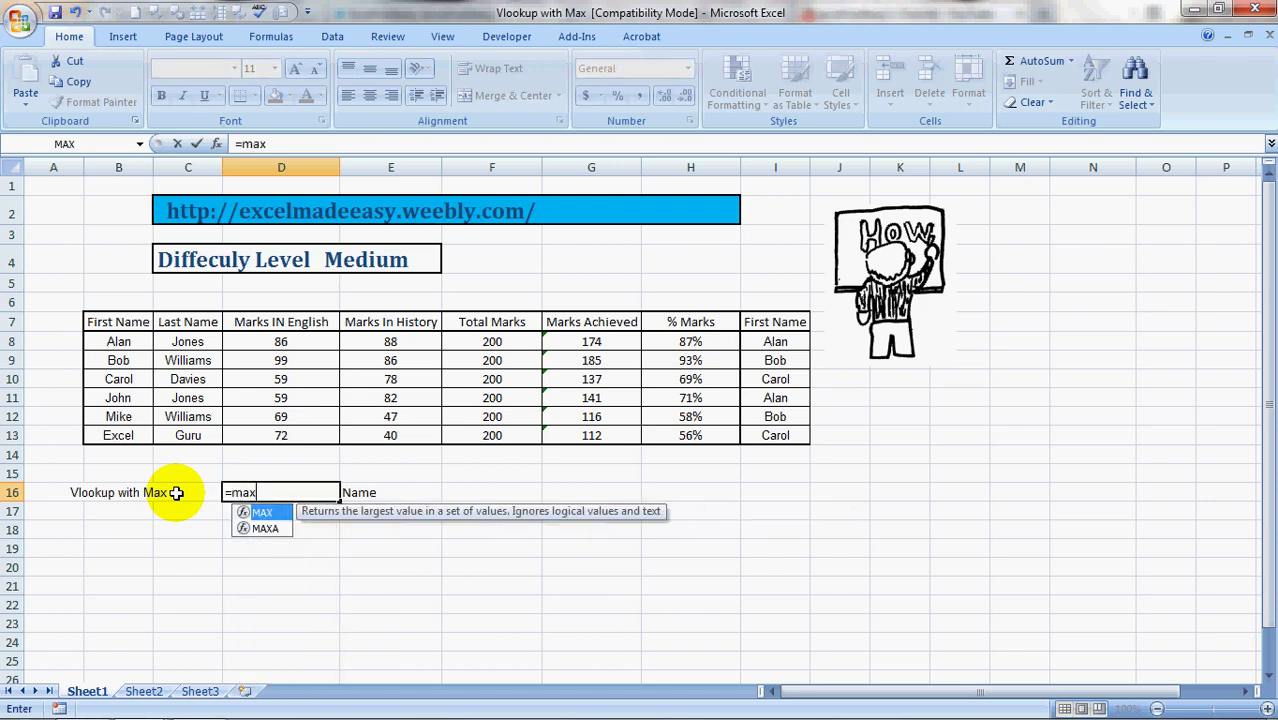
text(()
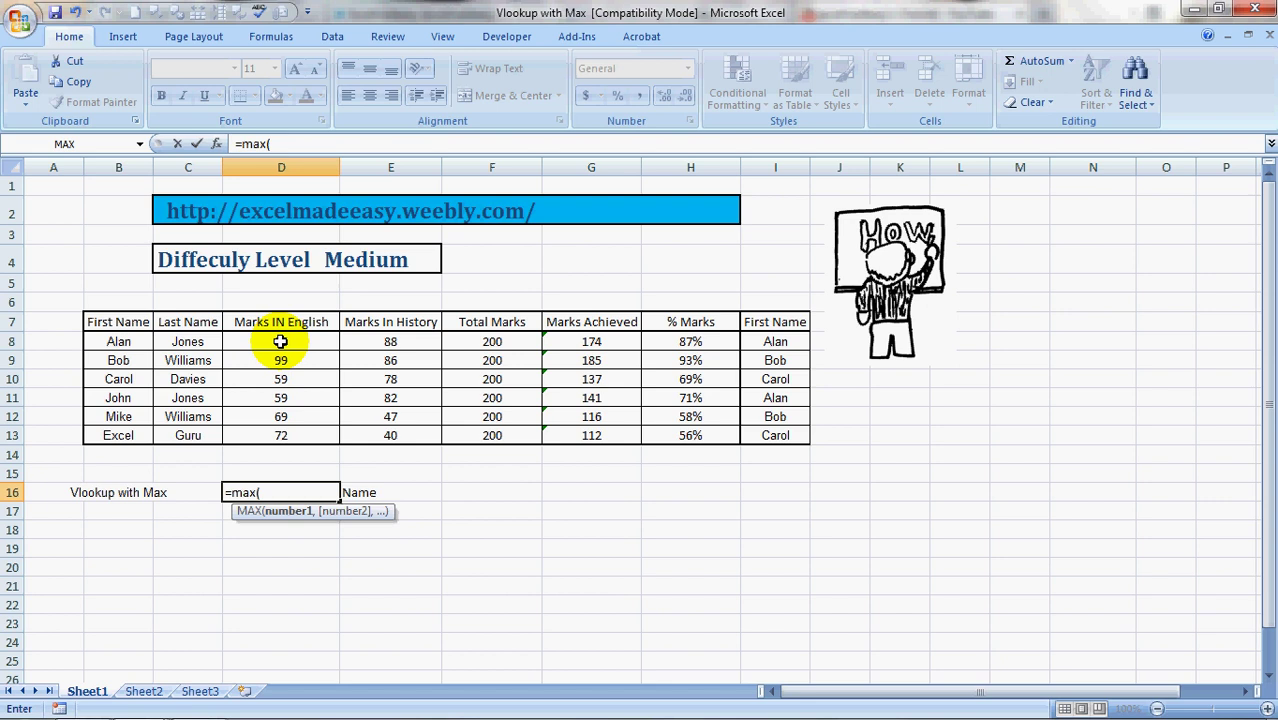
drag(281, 341, 281, 435)
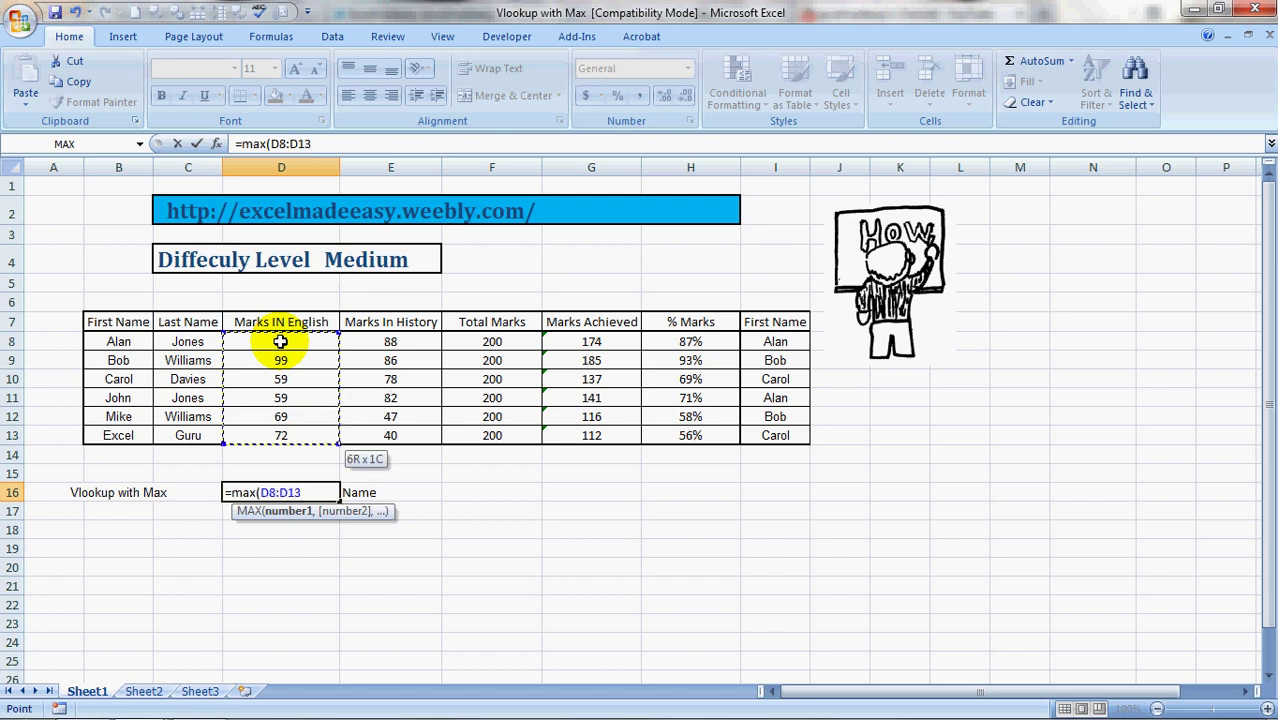
key(Return)
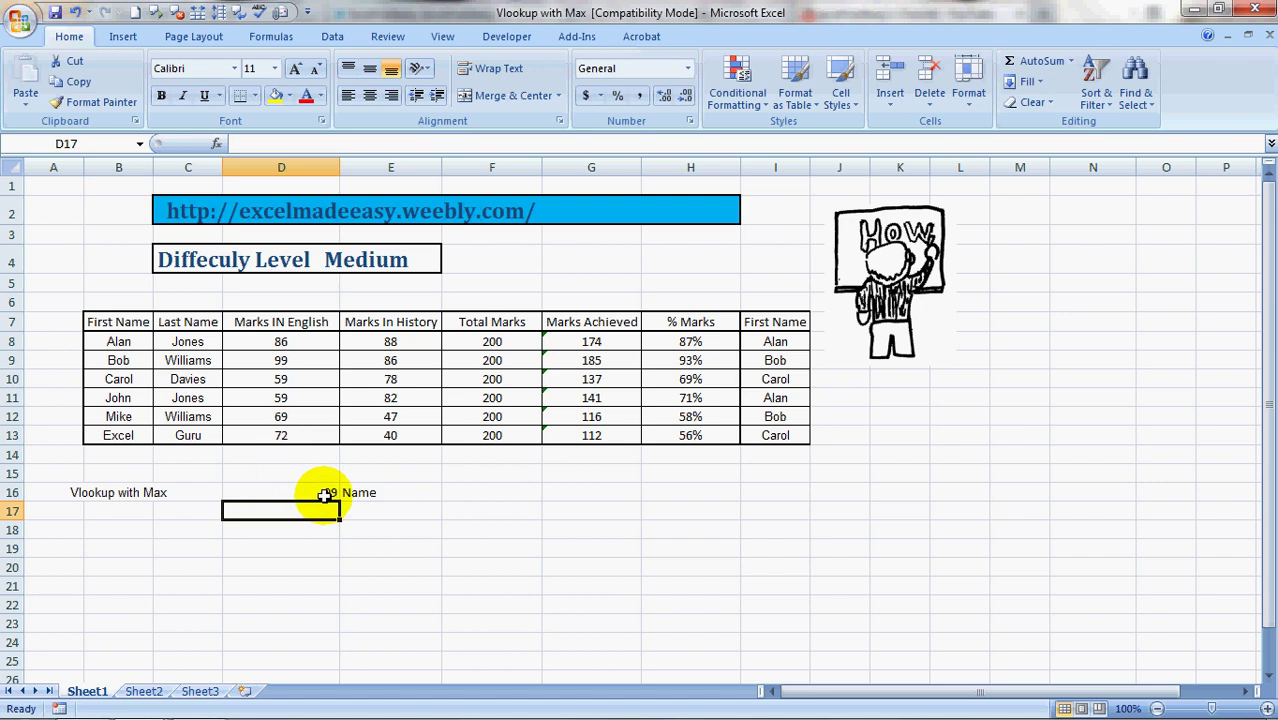
click(325, 494)
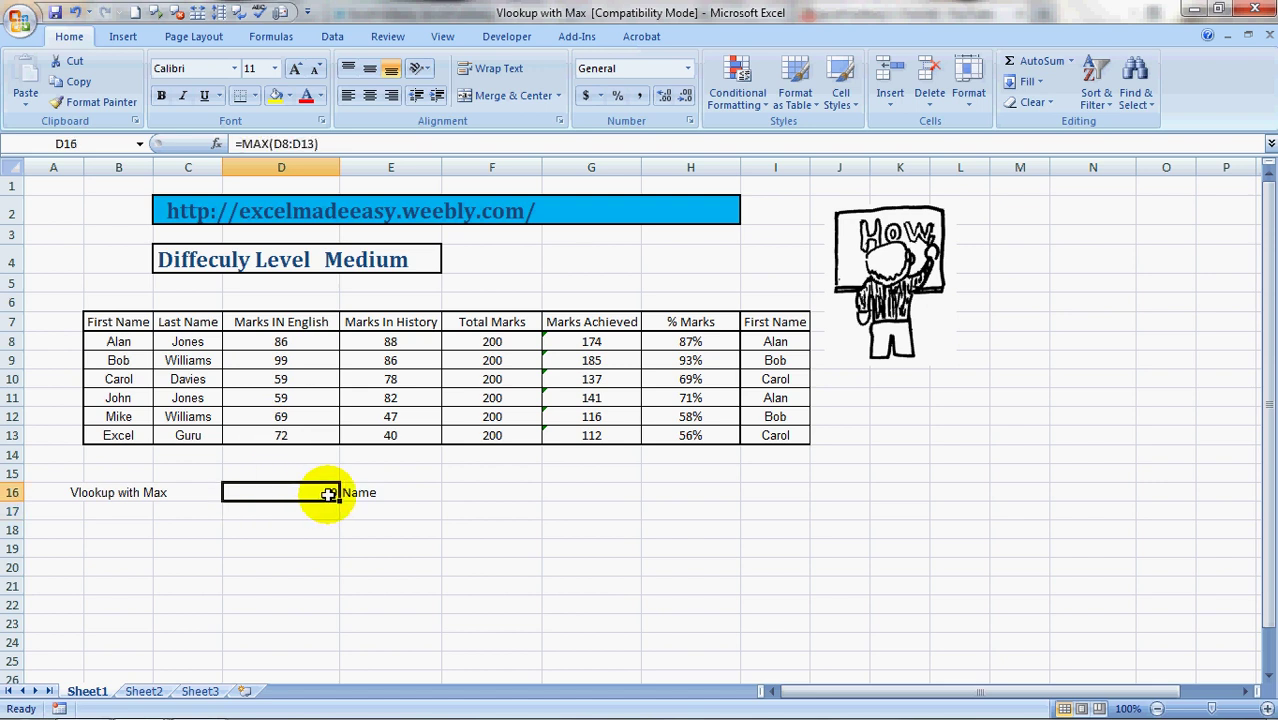
- Copy the first names in B8:B13 and paste them over I8:I13 in the table's last column
click(480, 490)
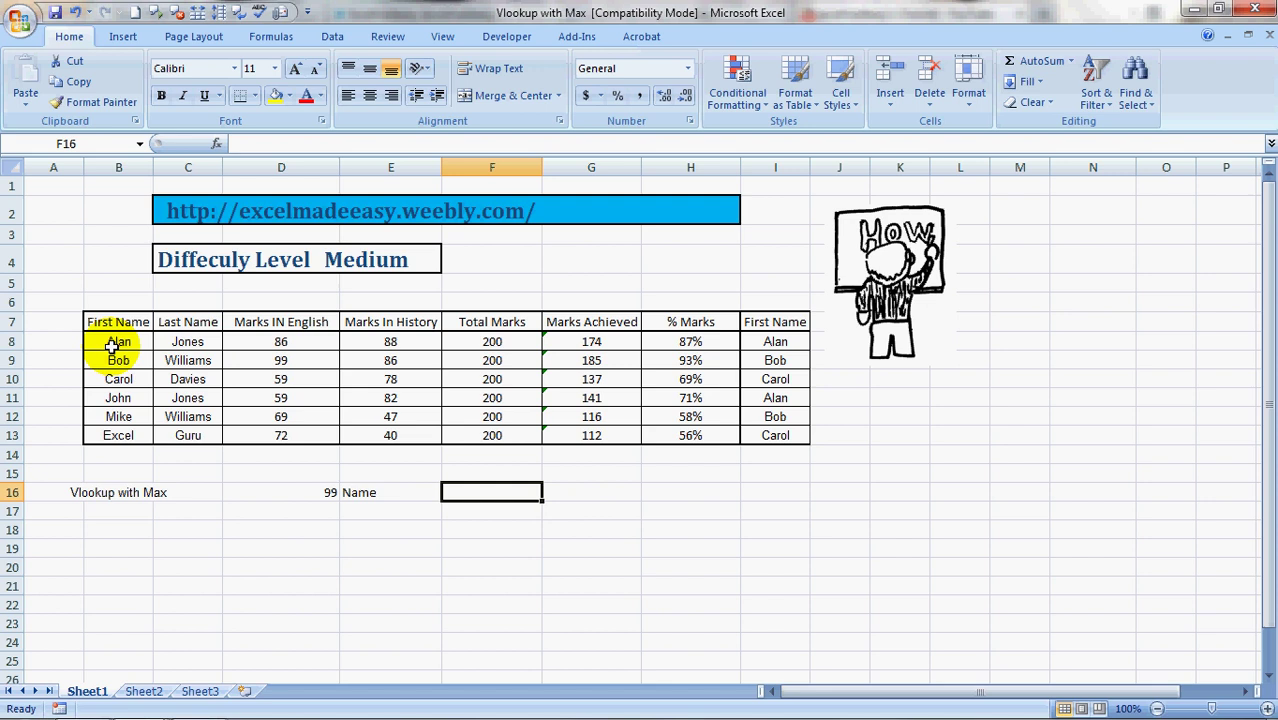
drag(114, 342, 117, 378)
key(shift+Down)
key(shift+Down)
key(shift+Down)
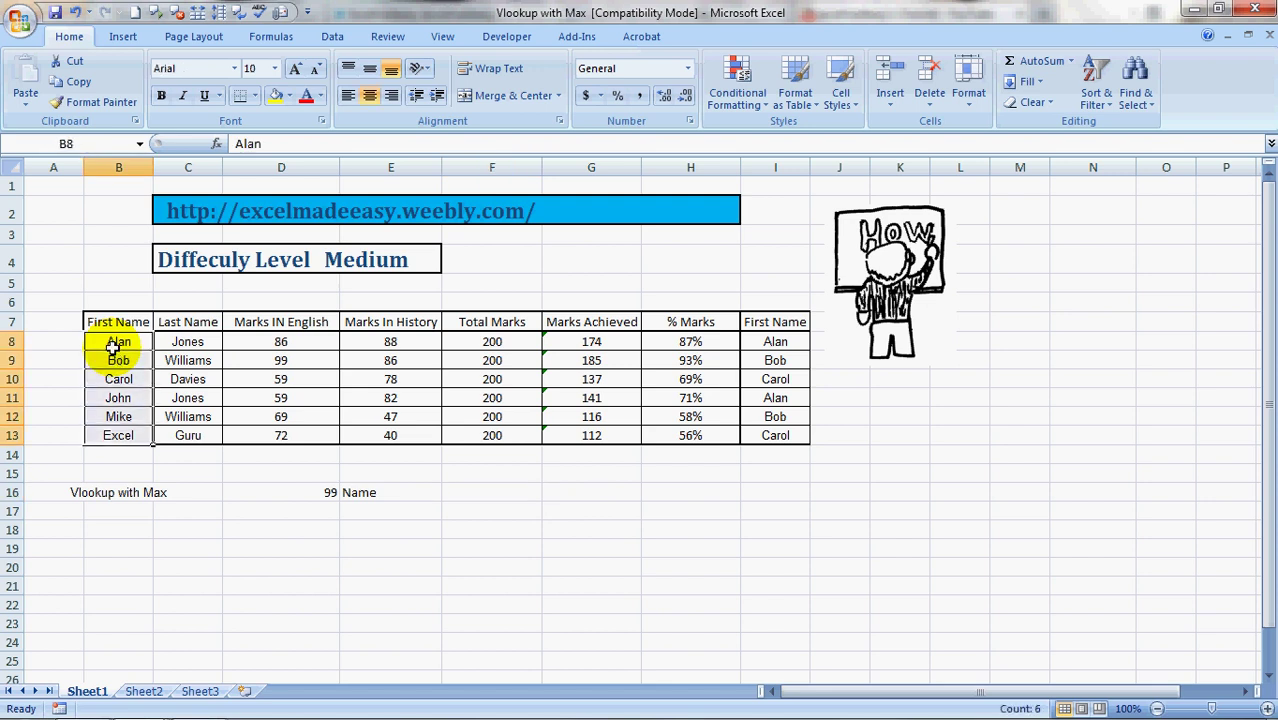
key(shift+Right)
key(shift+Left)
key(ctrl+c)
key(Right)
key(Right)
key(Right)
key(Right)
key(Right)
key(Right)
key(Right)
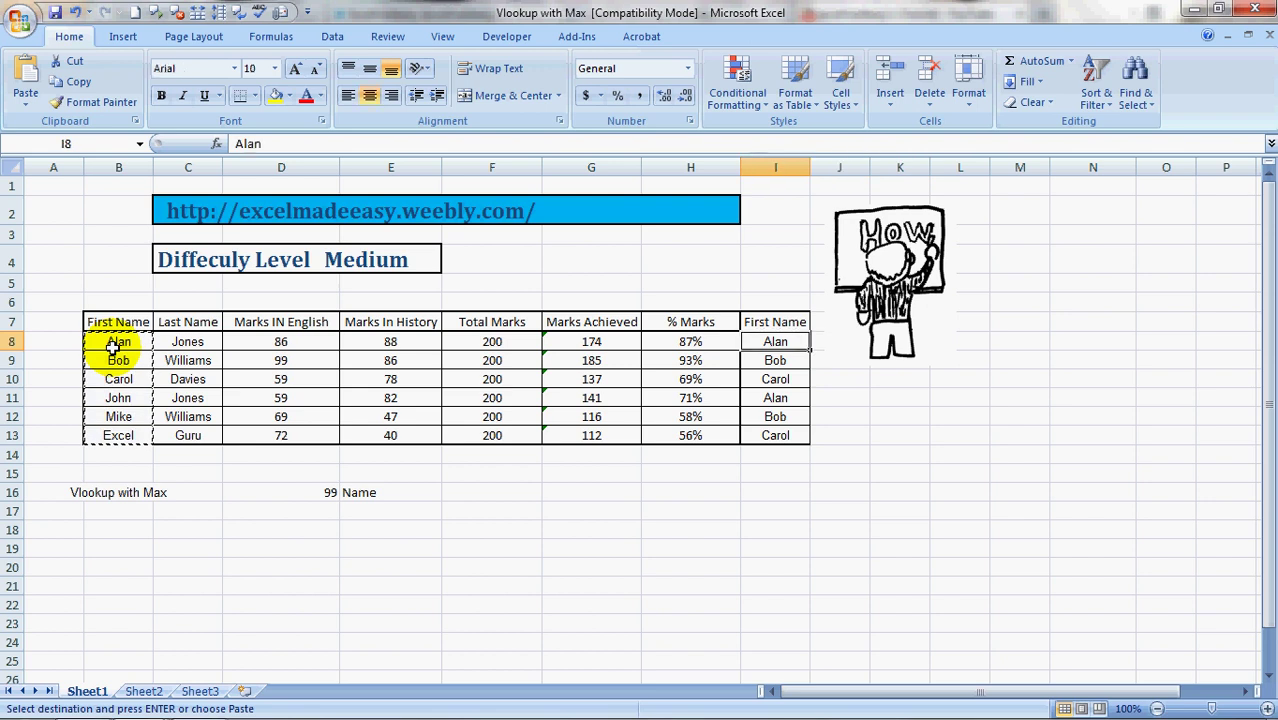
key(ctrl+v)
key(Tab)
key(Tab)
key(Down)
key(Escape)
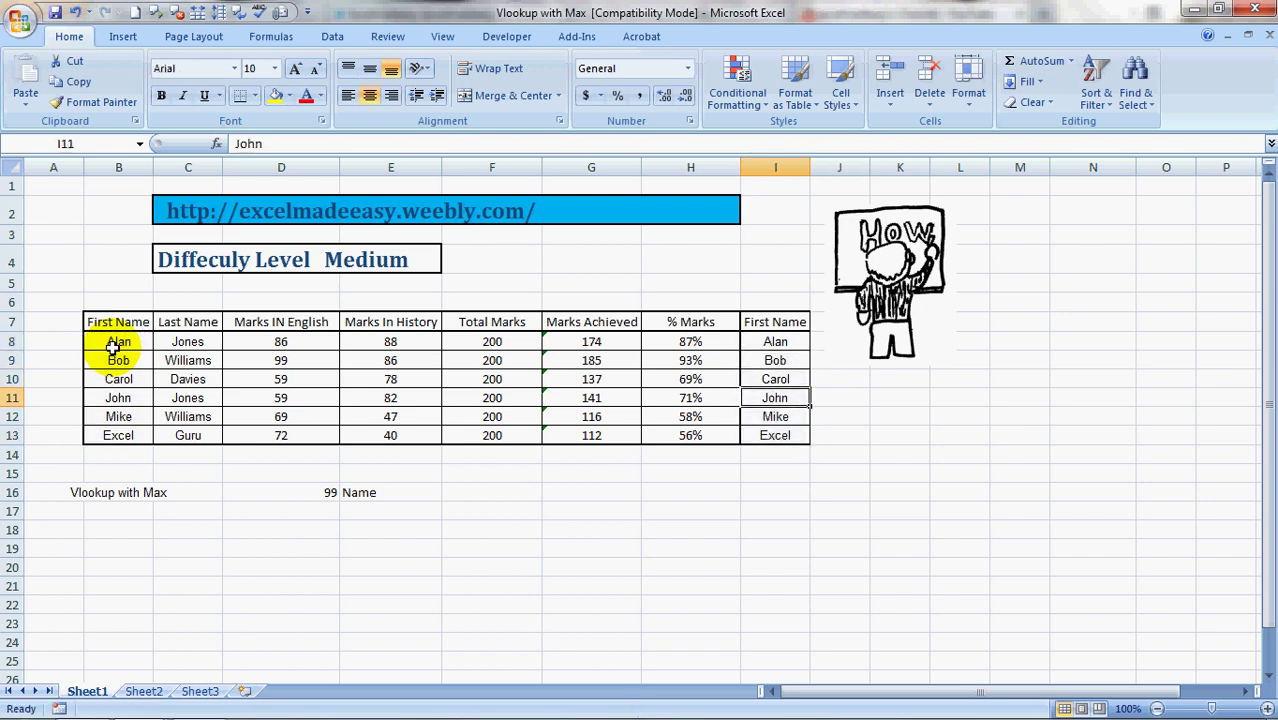
- Start a VLOOKUP formula in F16 with MAX(D8:D13) as its lookup value
key(Down)
key(Down)
key(Down)
key(Down)
key(Left)
key(Left)
key(Left)
key(Down)
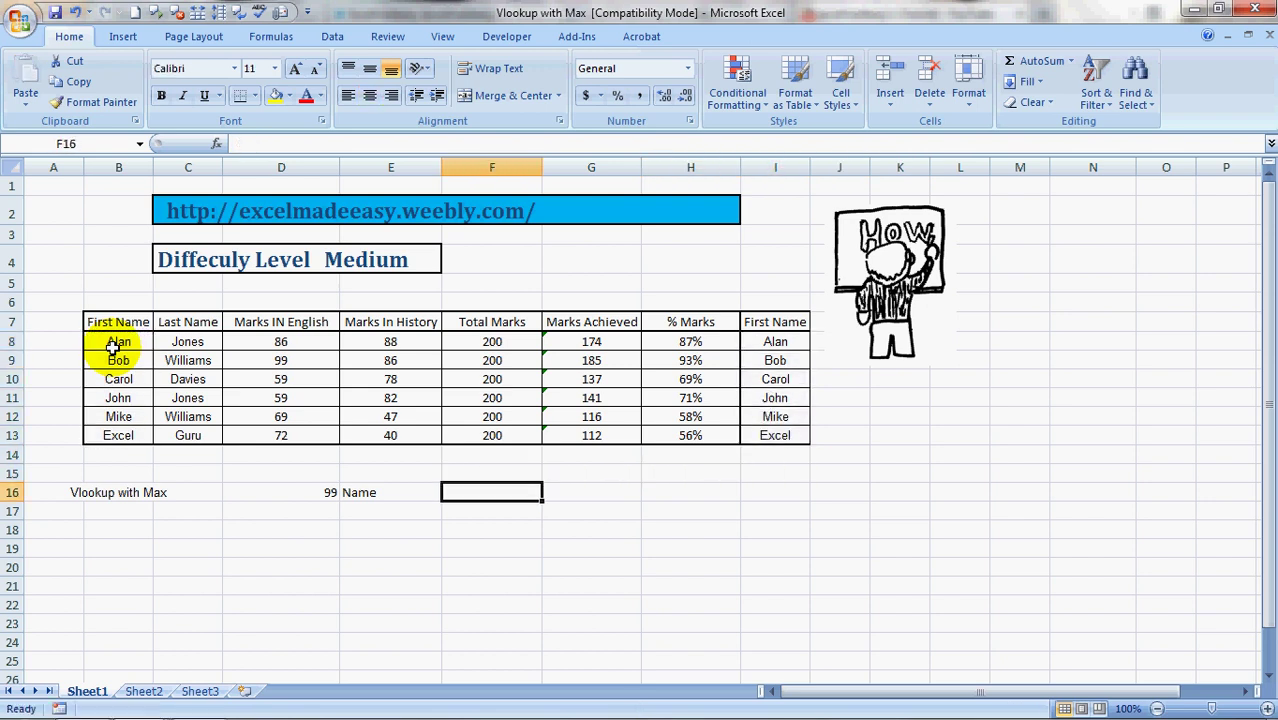
text(=vloo)
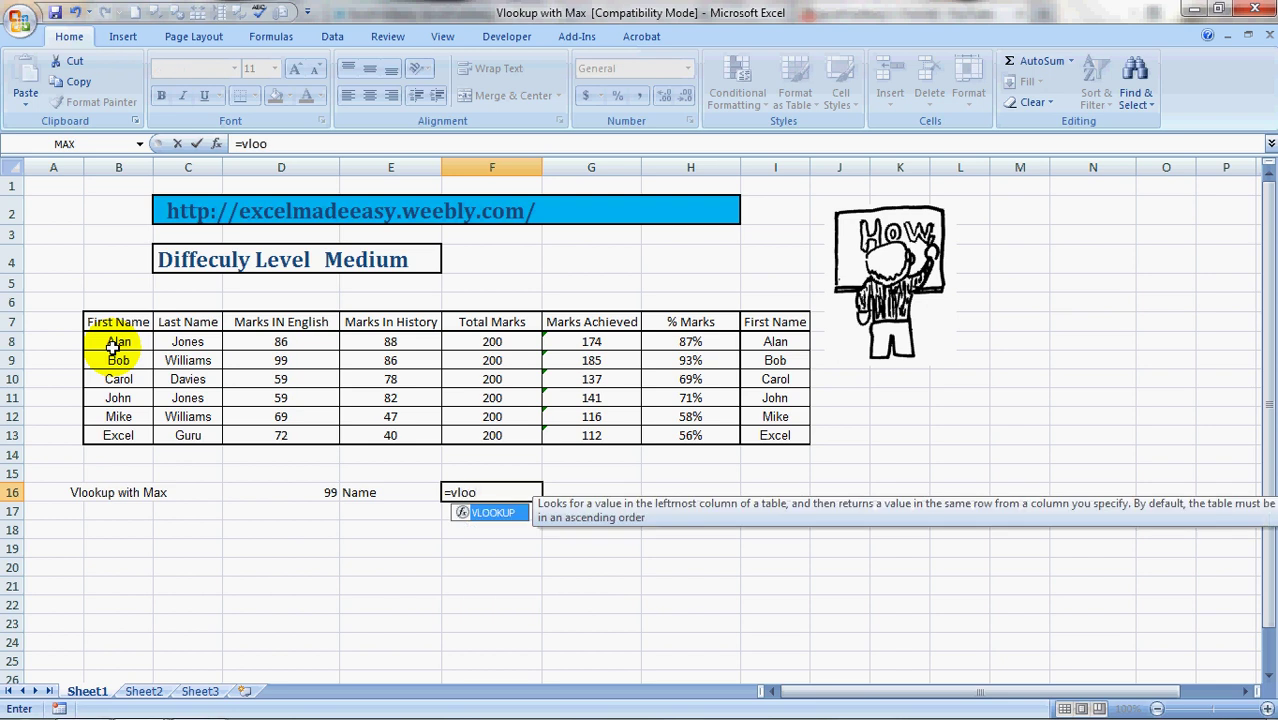
key(Tab)
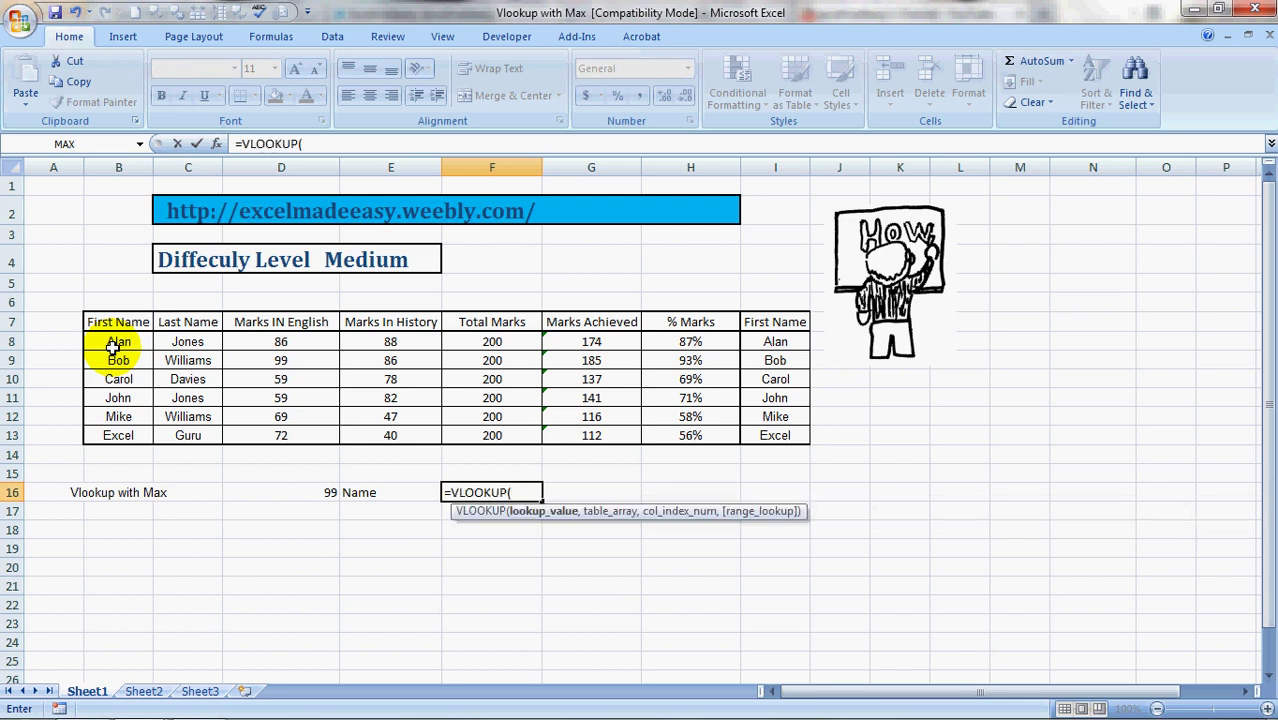
text(m)
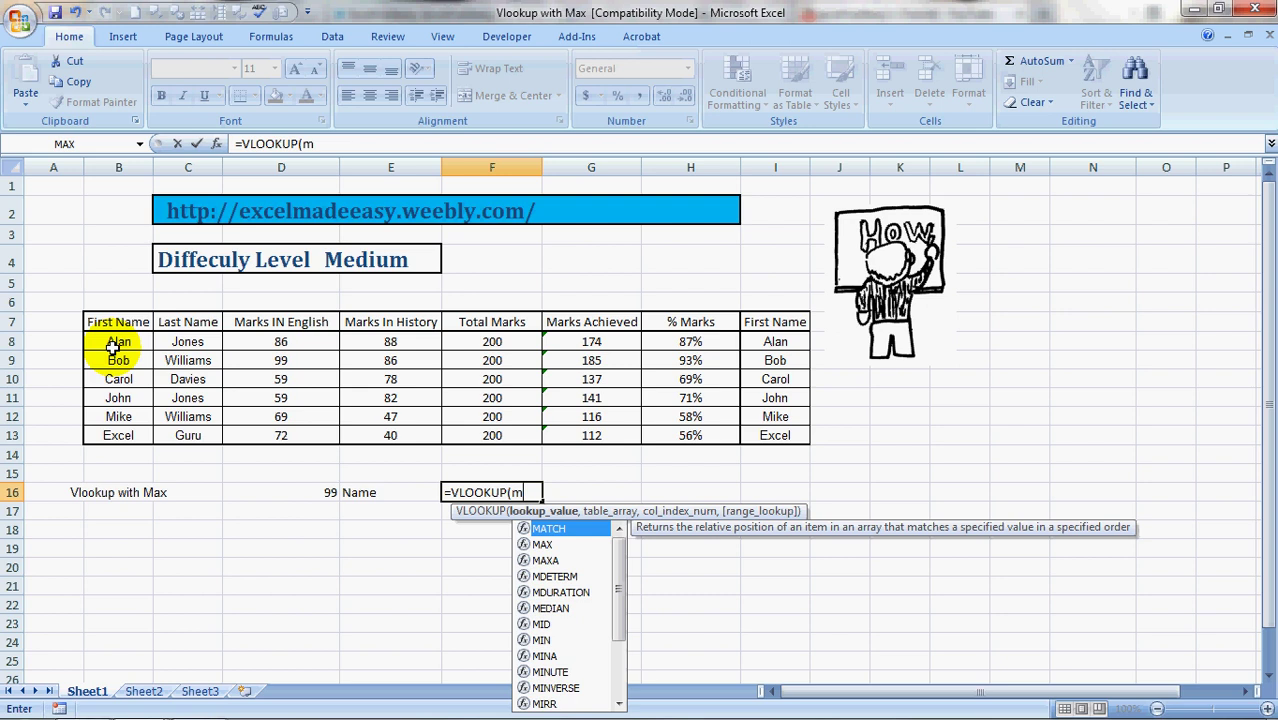
text(ax)
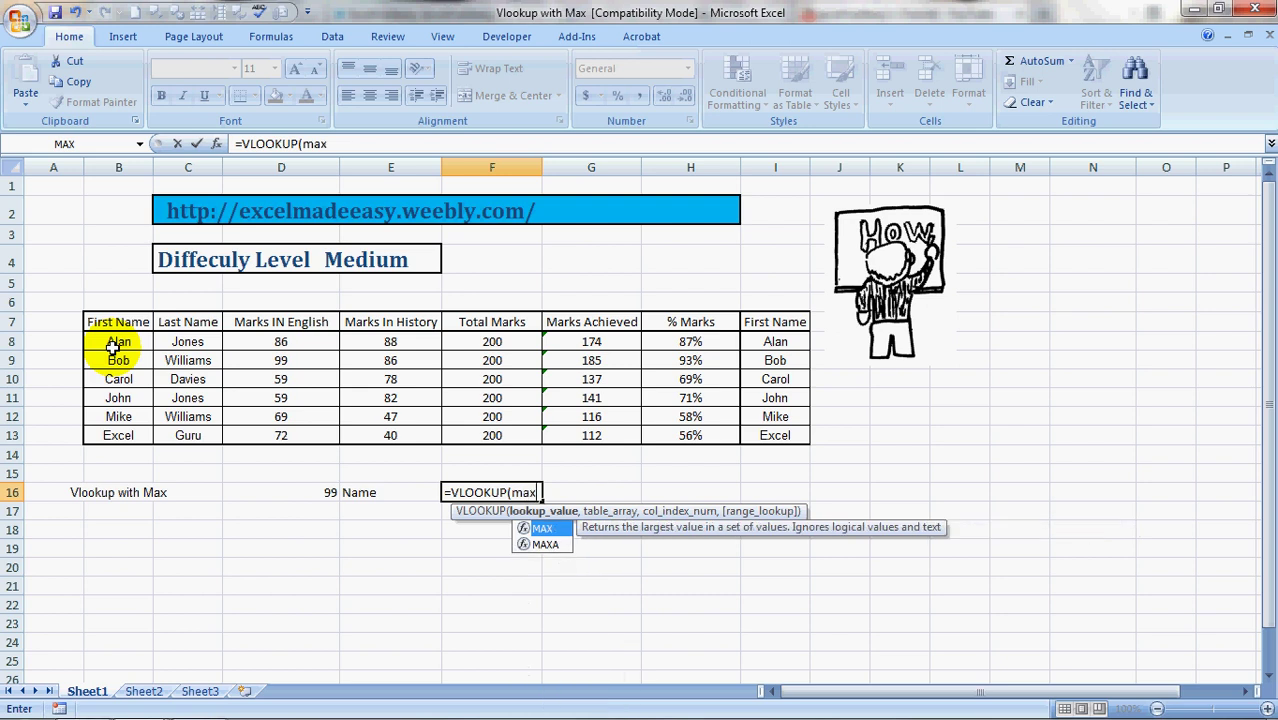
text(()
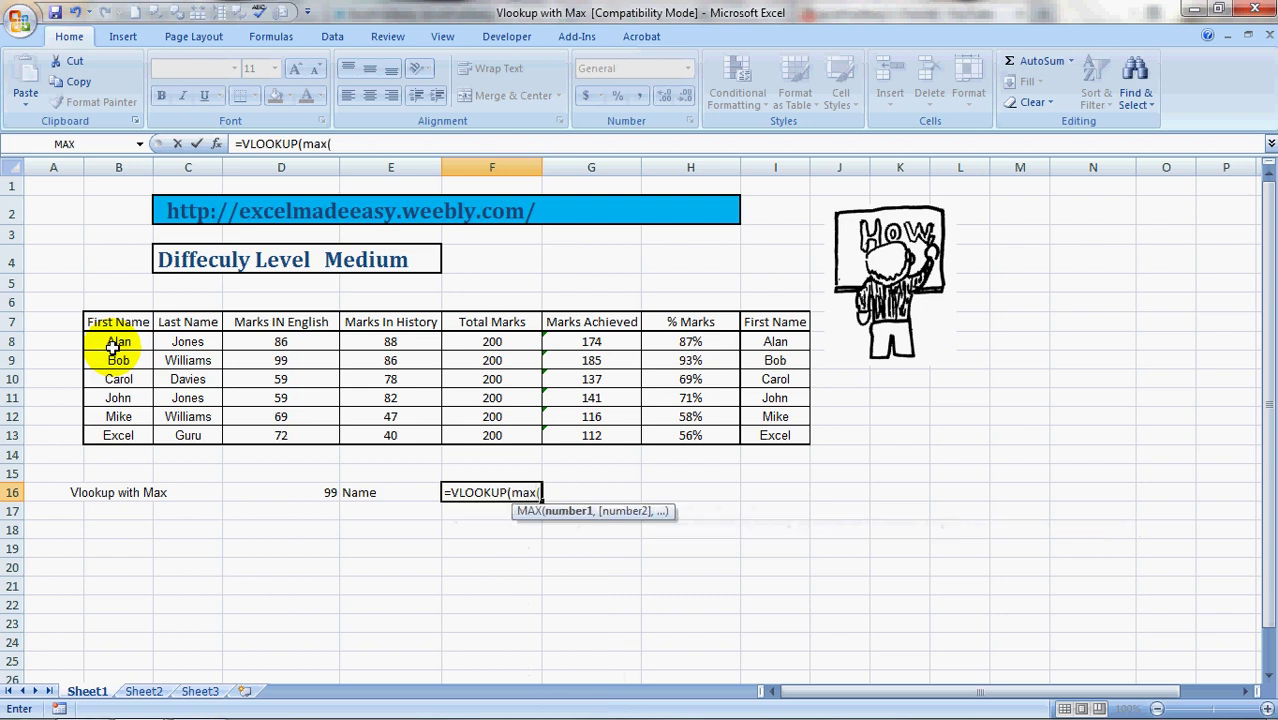
click(275, 345)
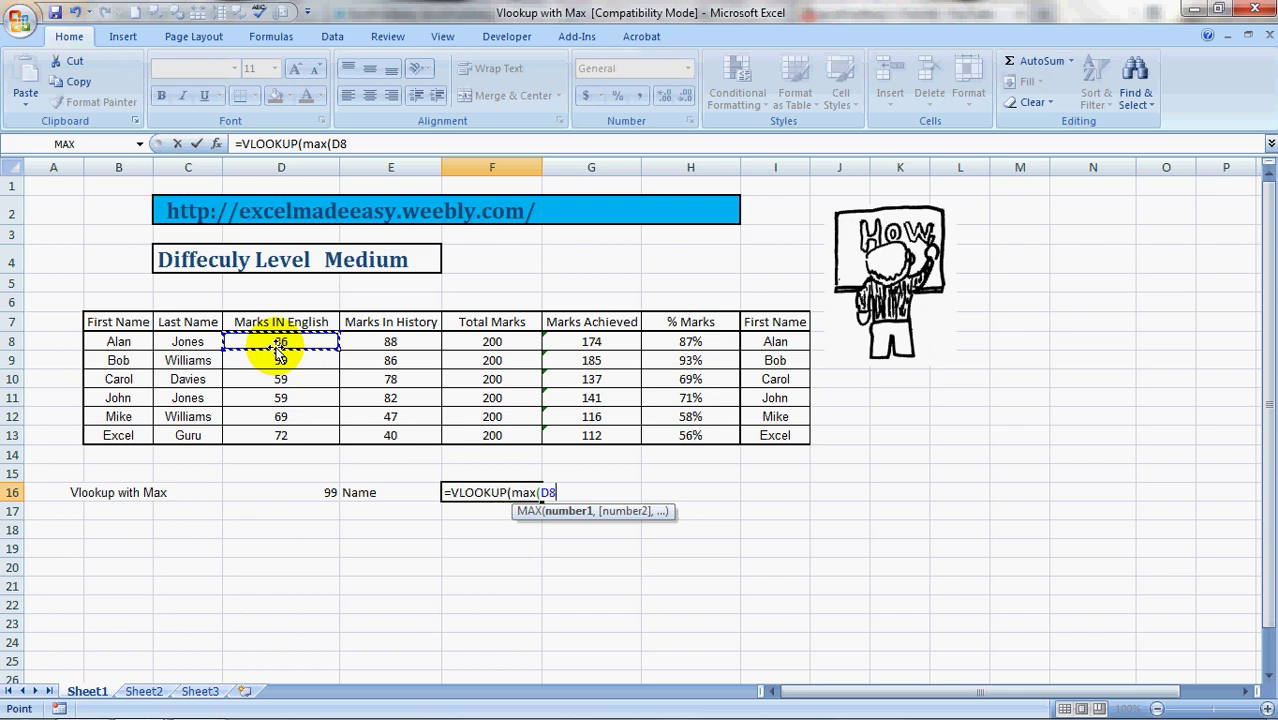
key(shift+Down)
key(shift+Down)
key(shift+Down)
key(shift+Down)
key(shift+Down)
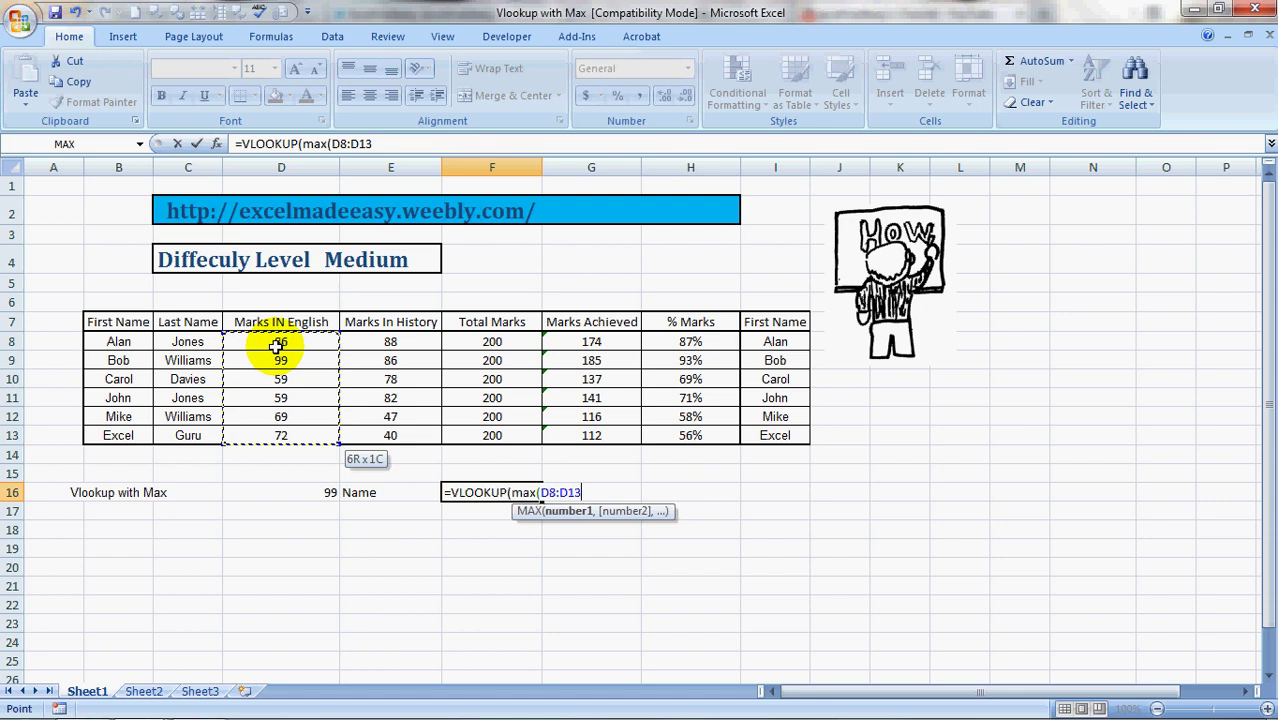
text())
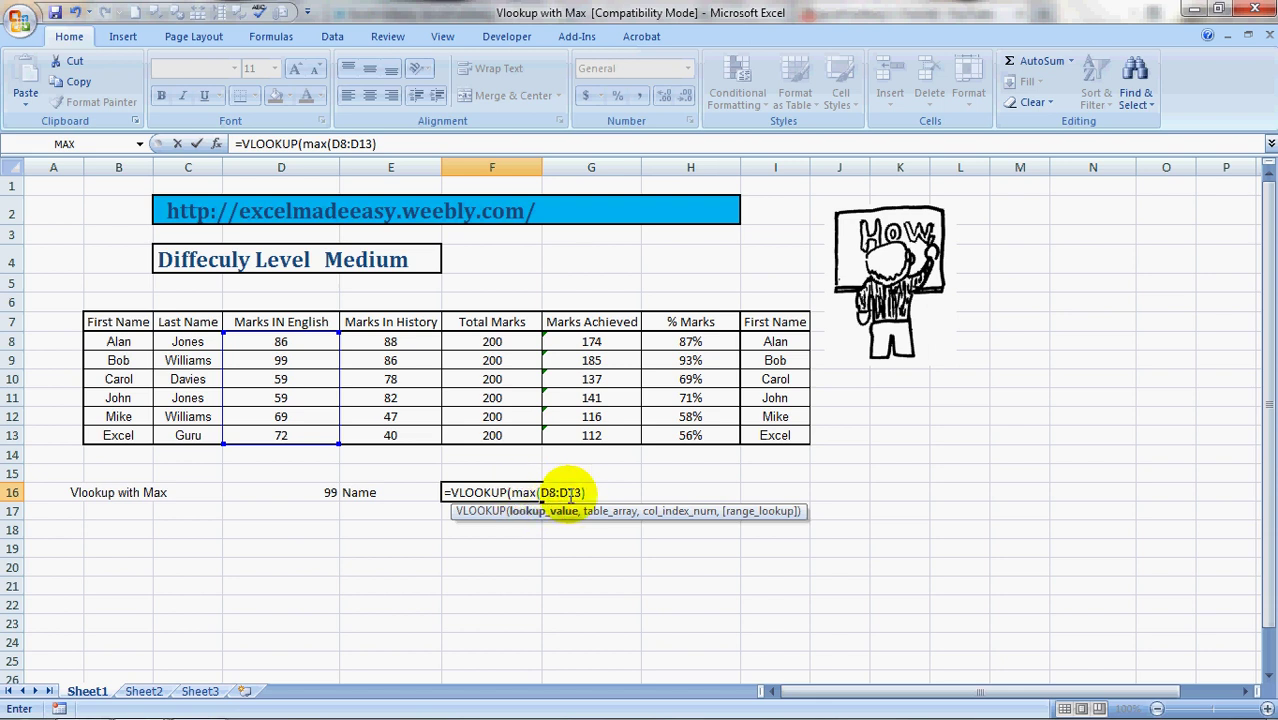
- Complete the F16 VLOOKUP with table array D7:I13, column index 6 and range lookup 0
text(,)
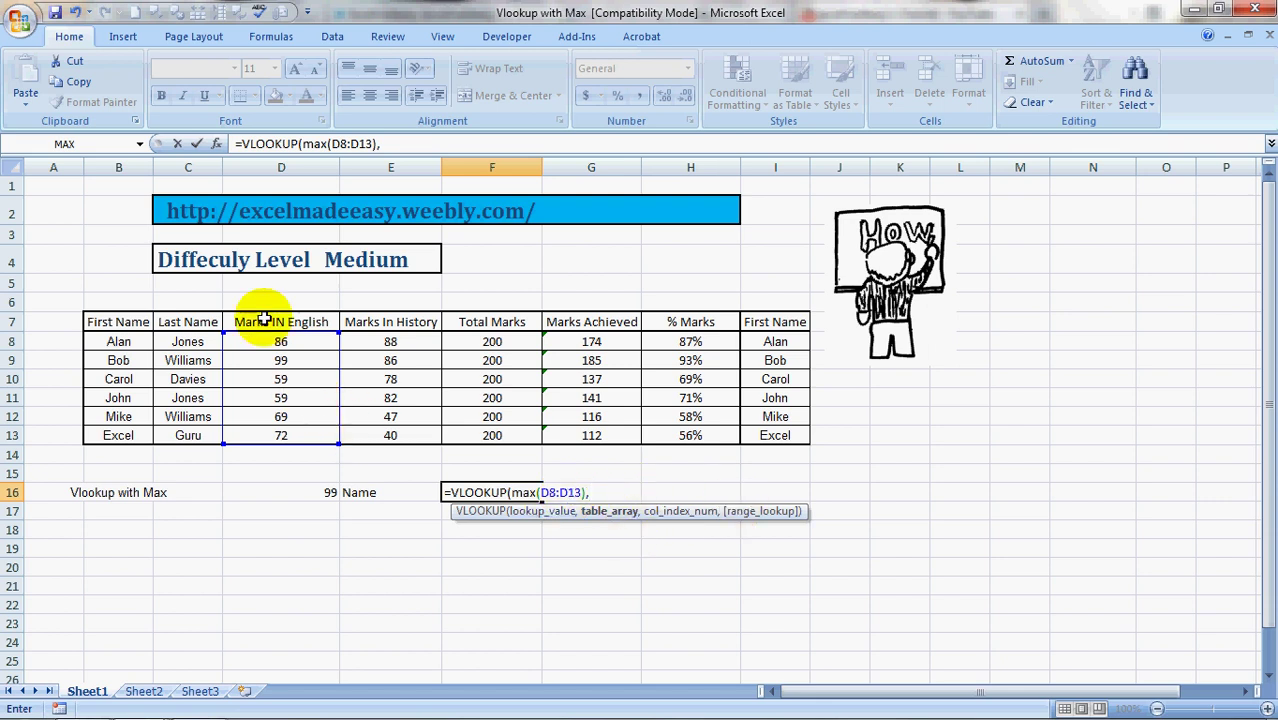
drag(277, 313, 805, 440)
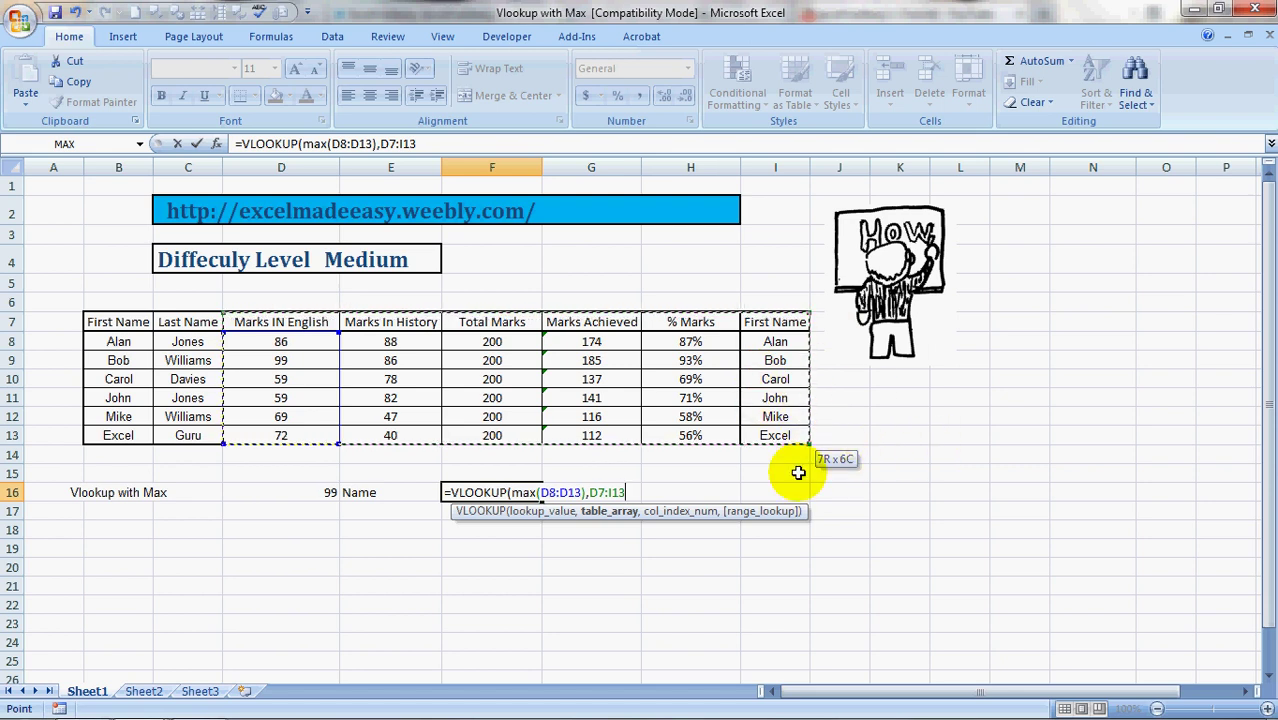
text(,6)
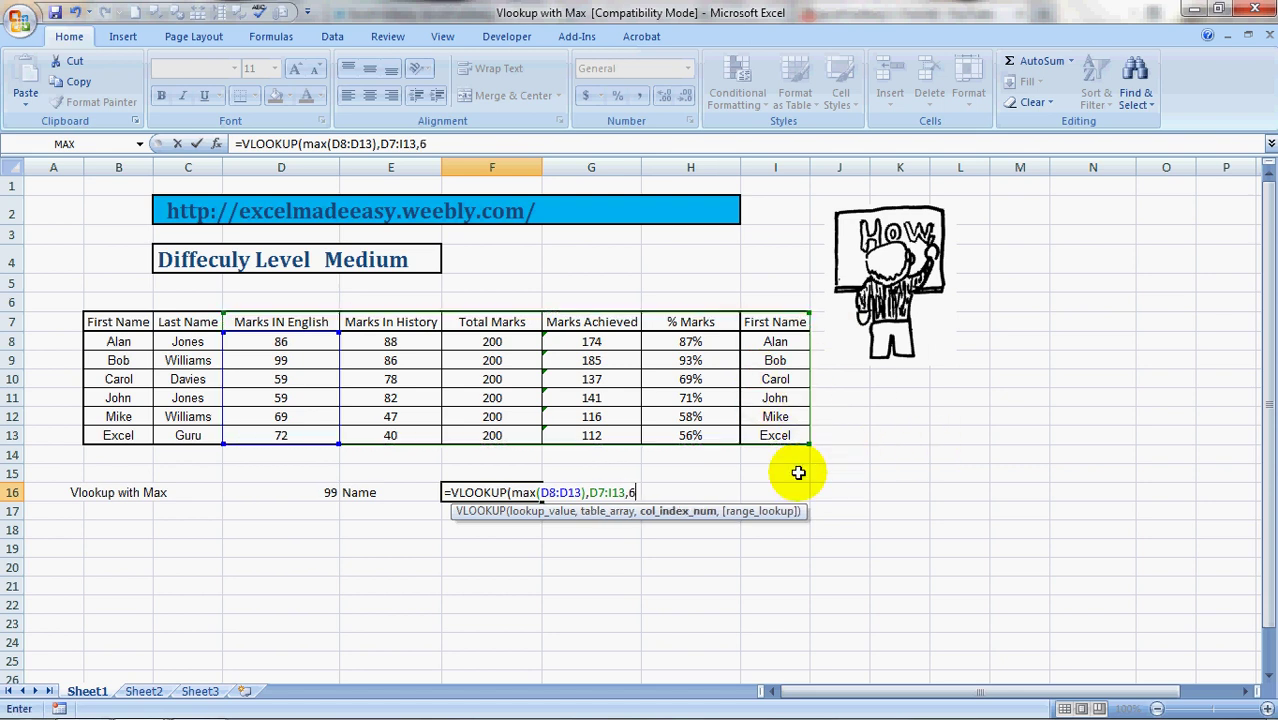
text(,0))
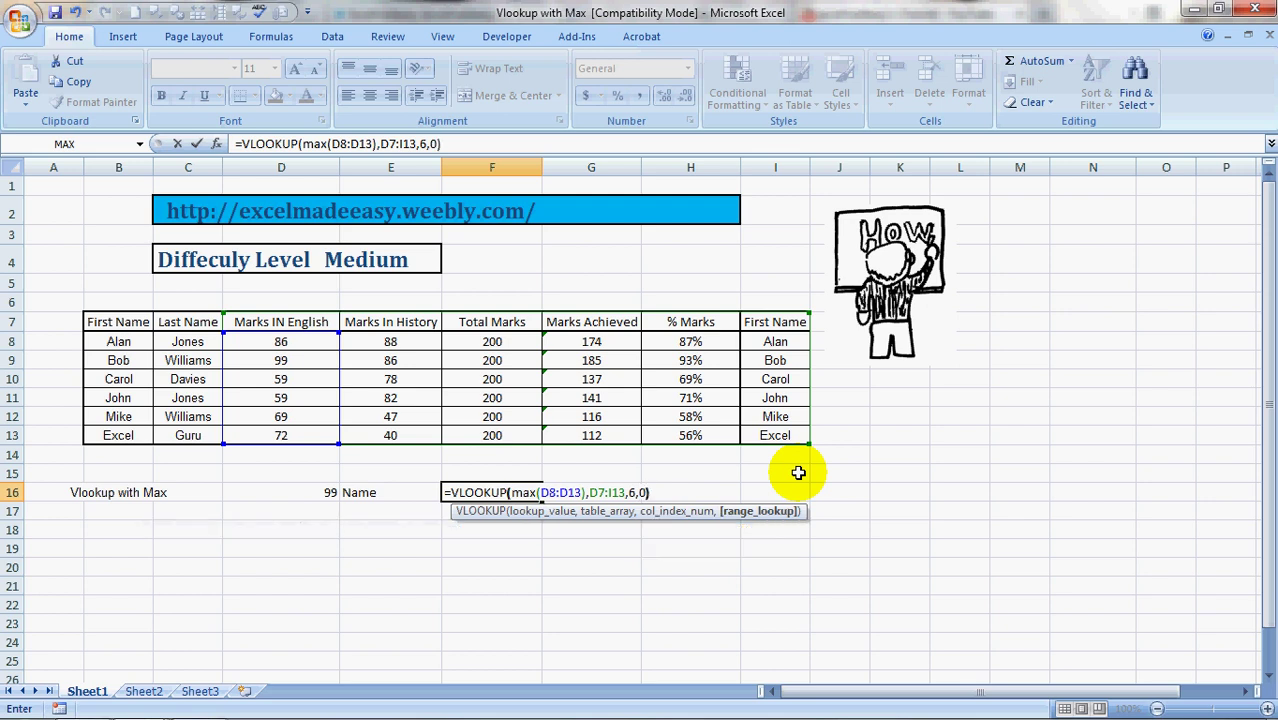
key(Return)
key(Up)
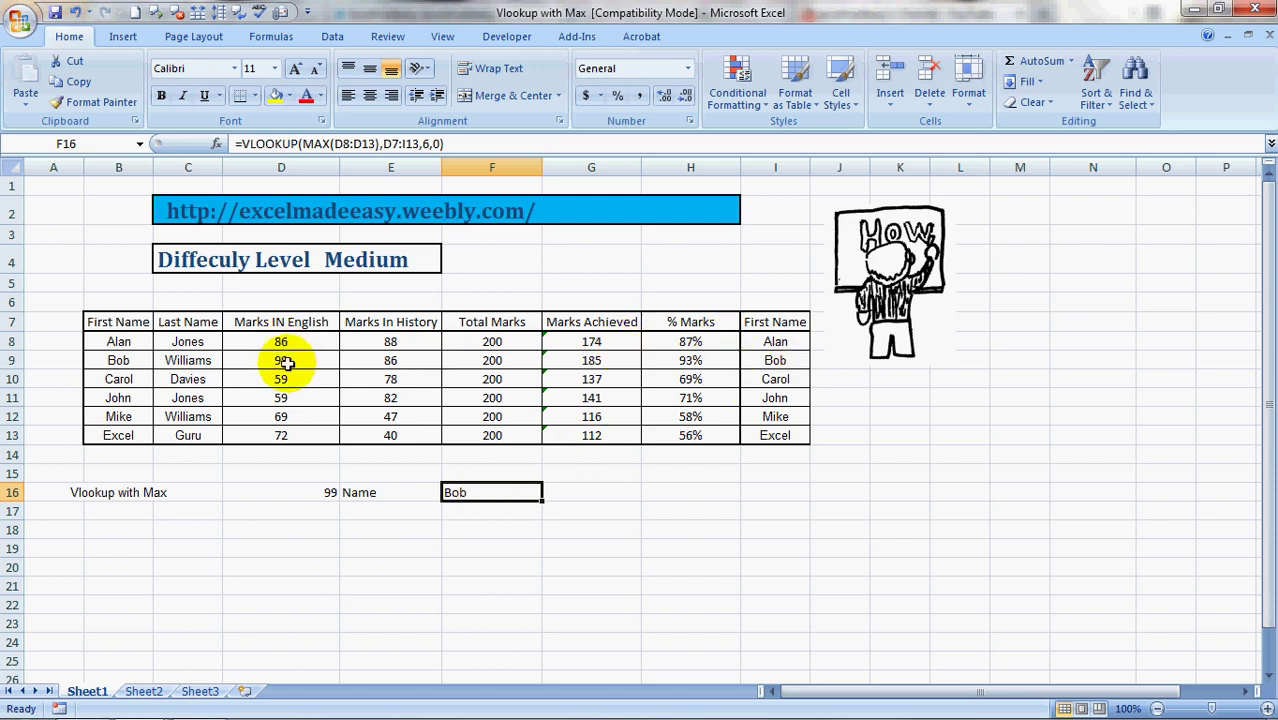
- Test the lookup by setting the English mark in D13 to 99.99, and check the name in F16
click(288, 435)
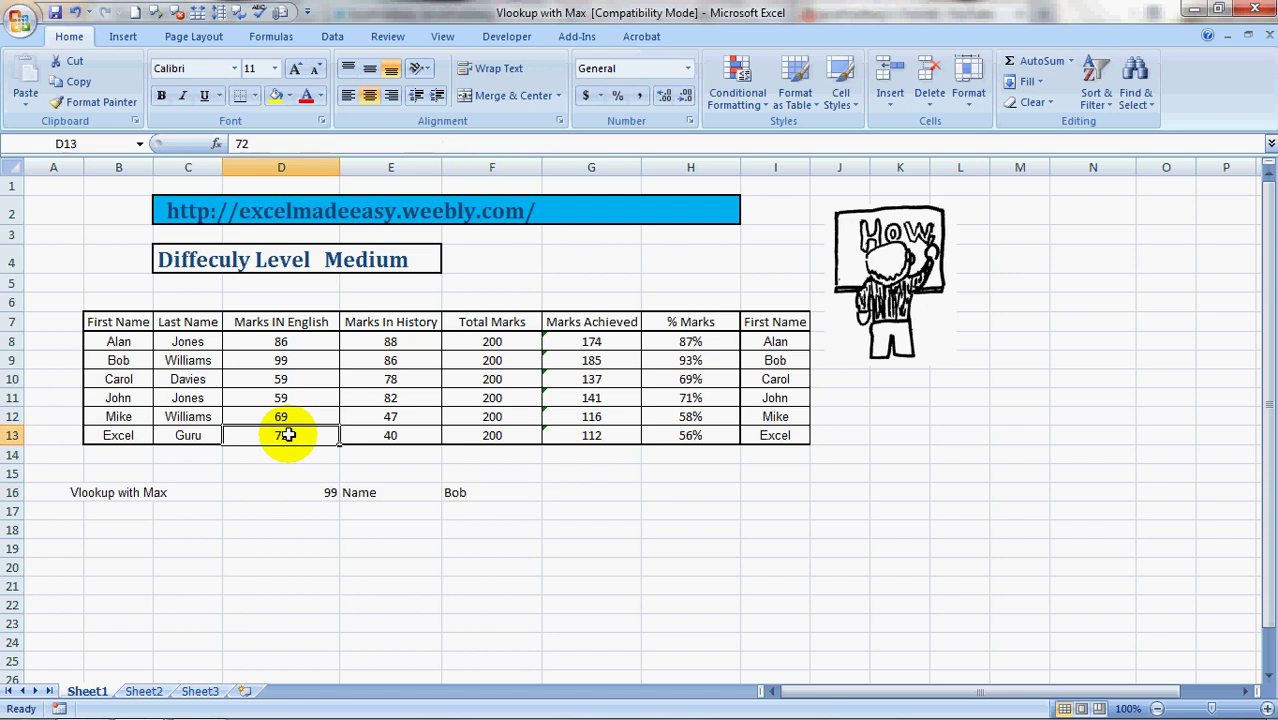
text(99)
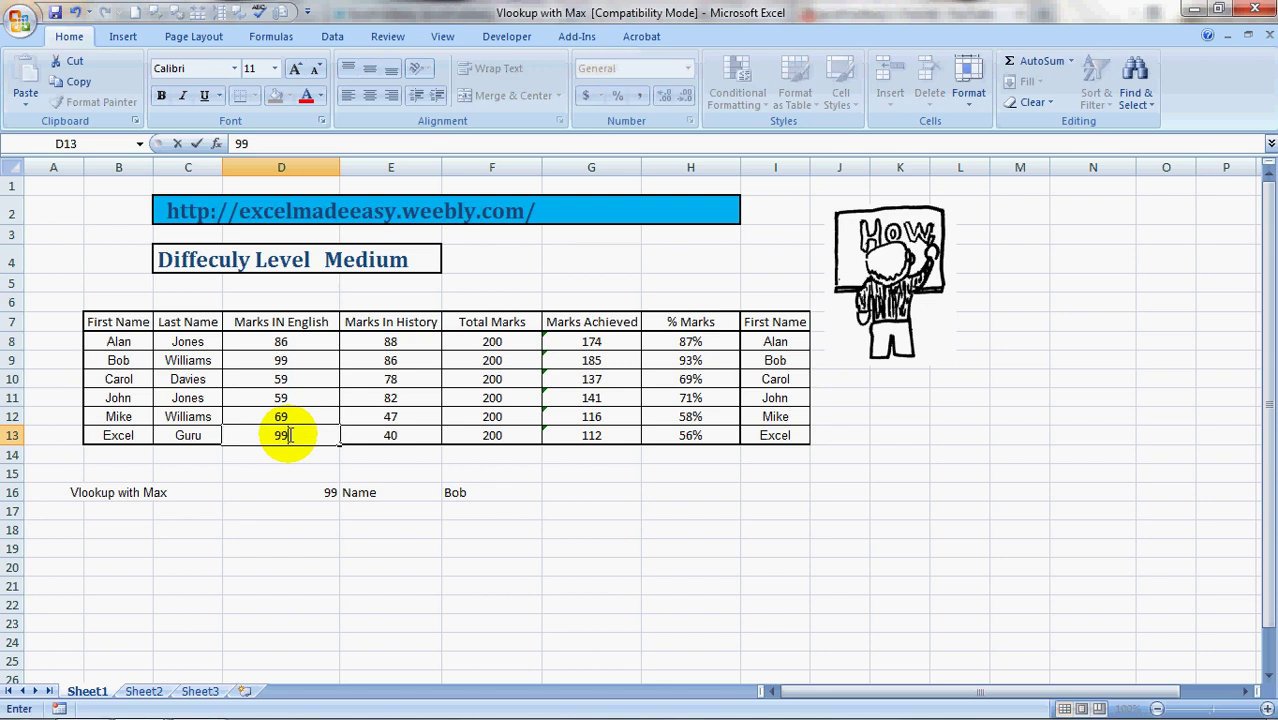
text(.99)
key(Tab)
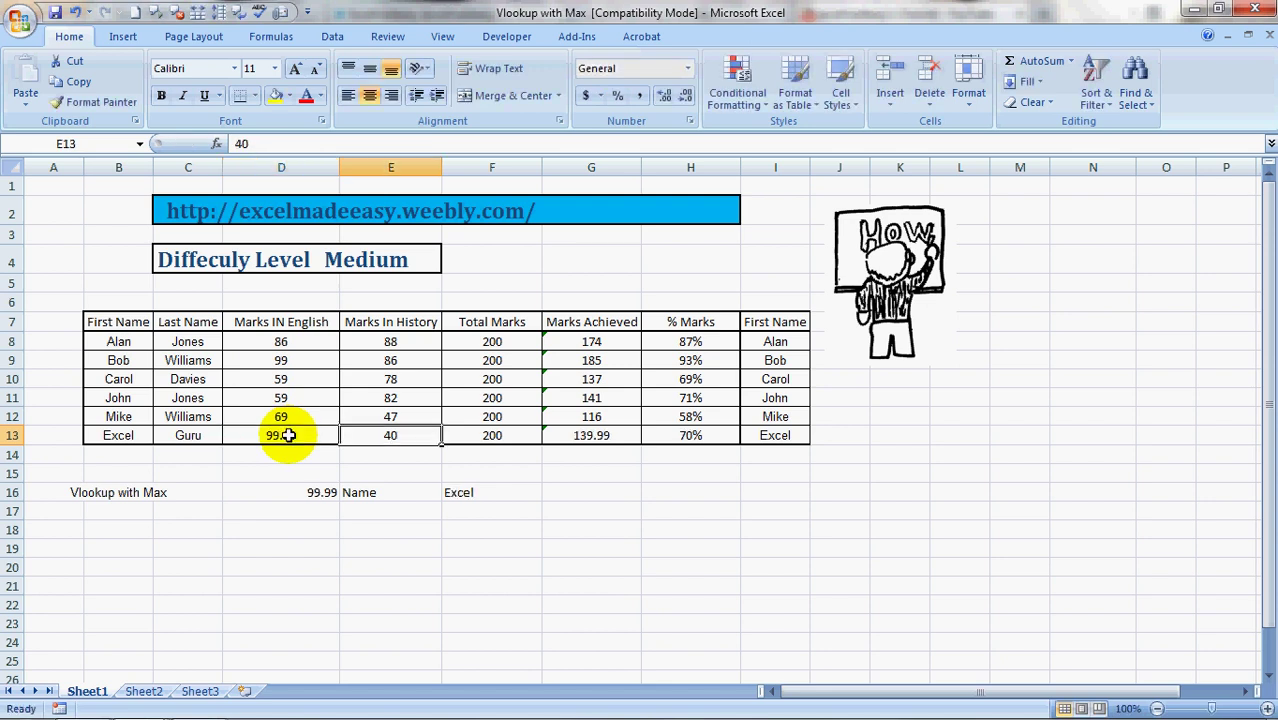
click(459, 491)
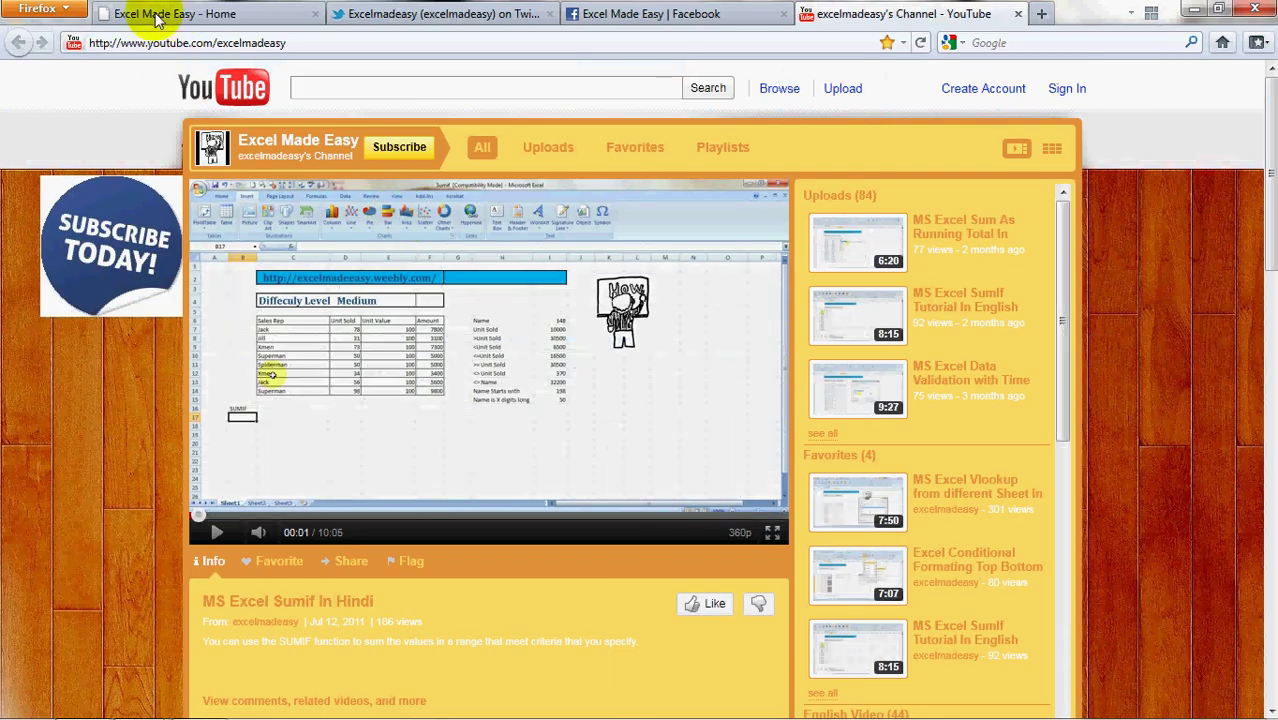
- Look through the Excel Made Easy home page in Firefox, down to its Twitter and Facebook links
click(178, 16)
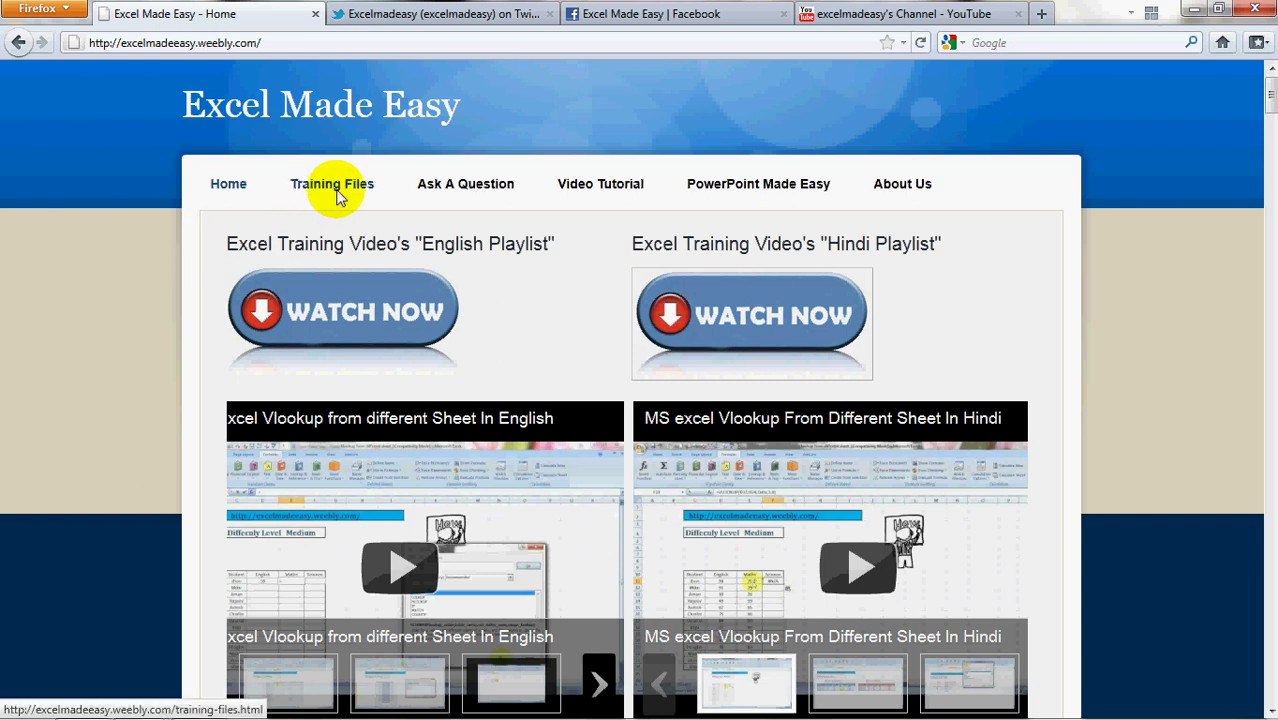
scroll(337, 195, down, 1)
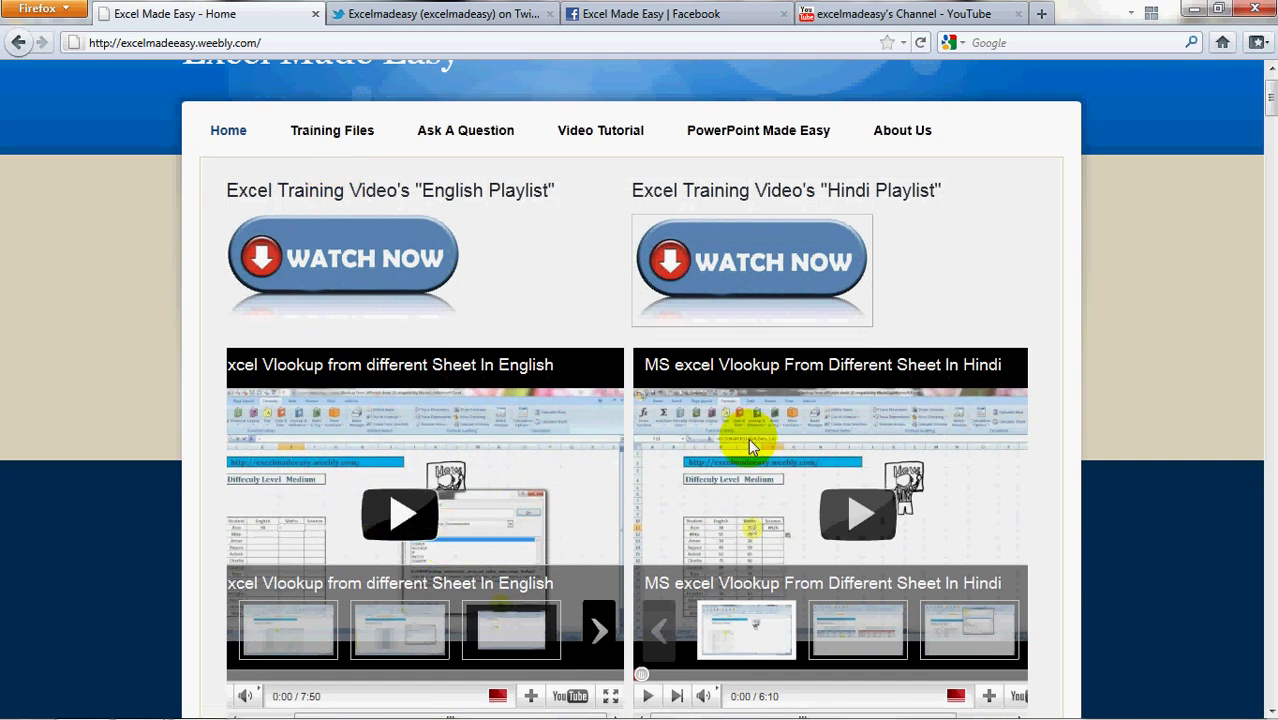
drag(1268, 106, 1270, 137)
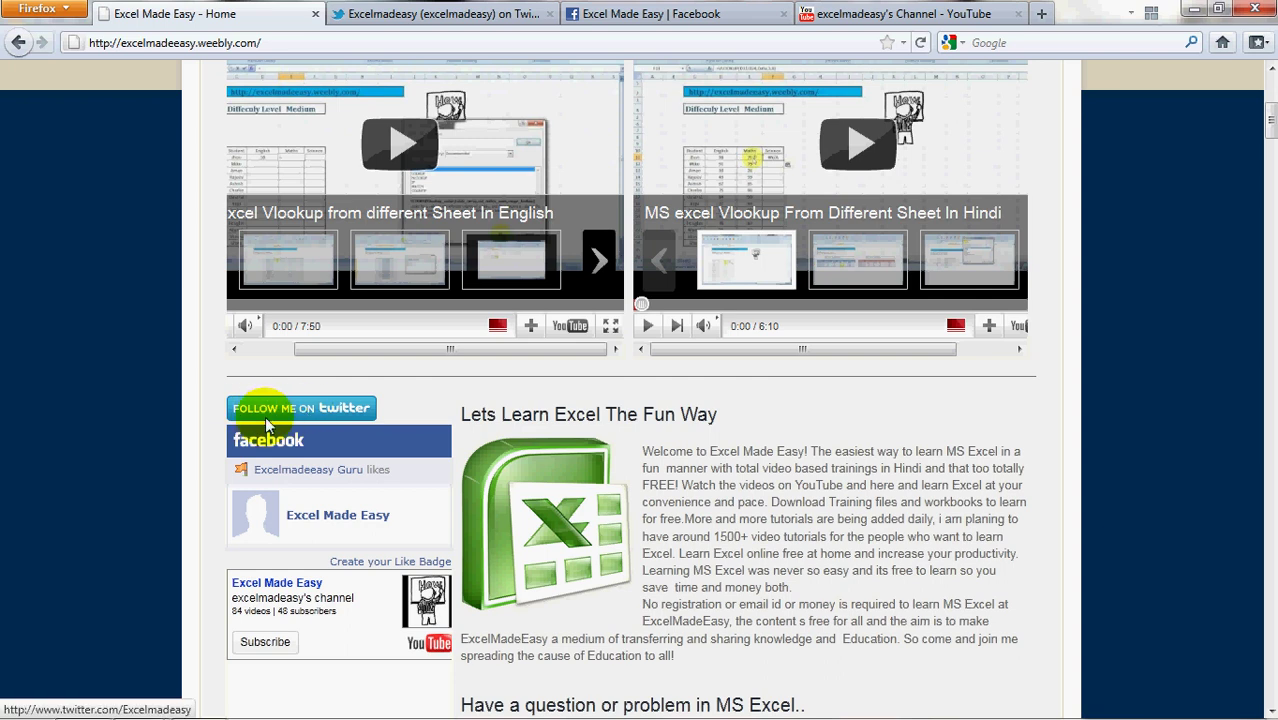
- View the open Excel Made Easy pages on Twitter, Facebook and YouTube, and switch back to the Vlookup with Max workbook in Excel
click(475, 16)
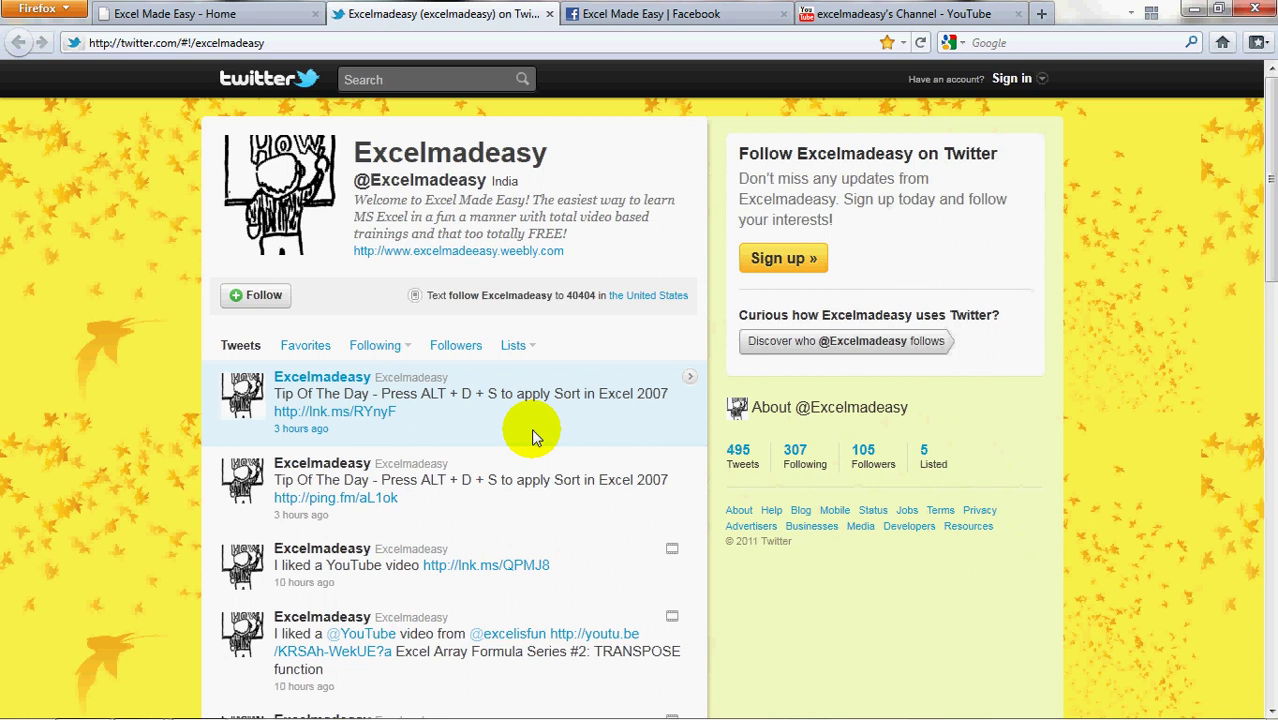
click(253, 15)
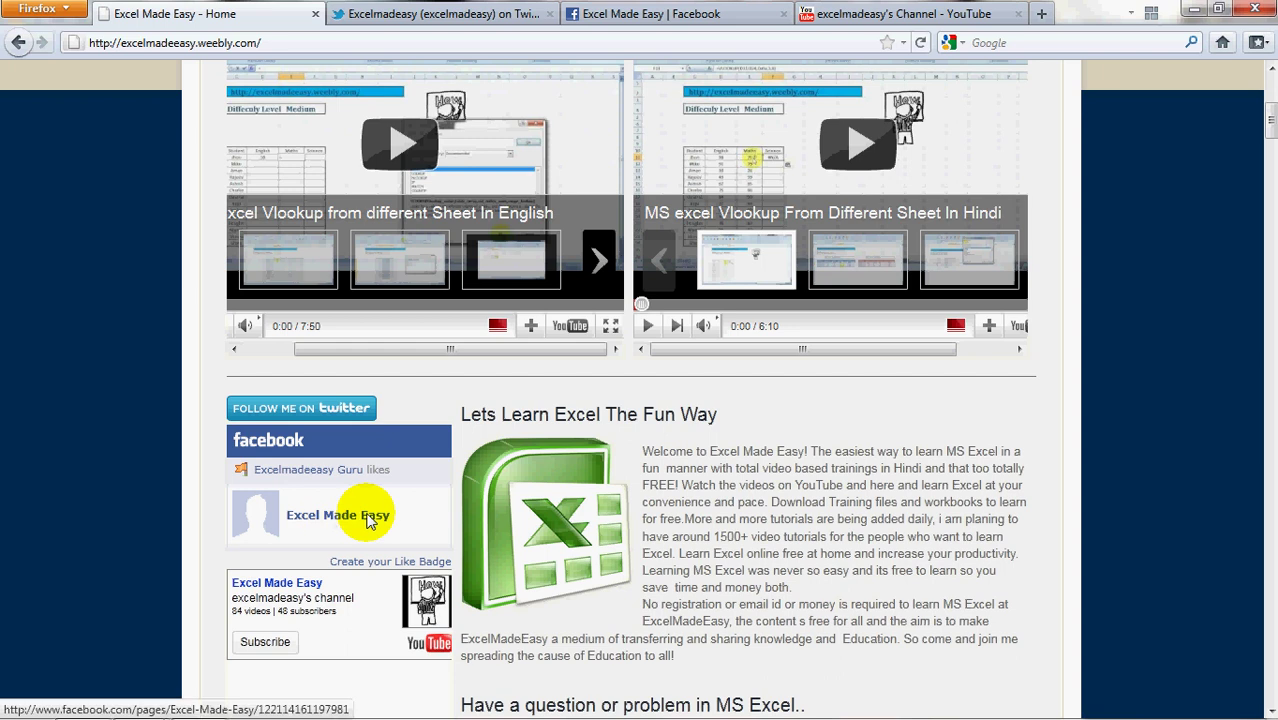
click(660, 13)
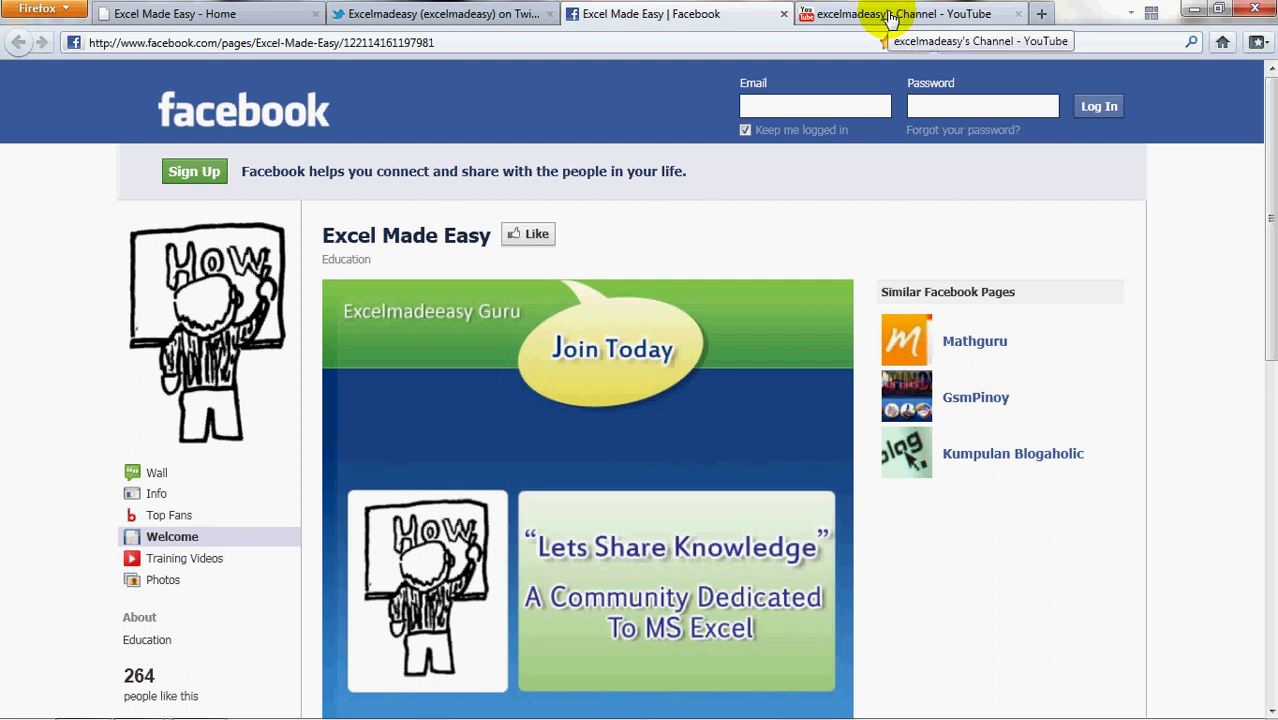
click(890, 18)
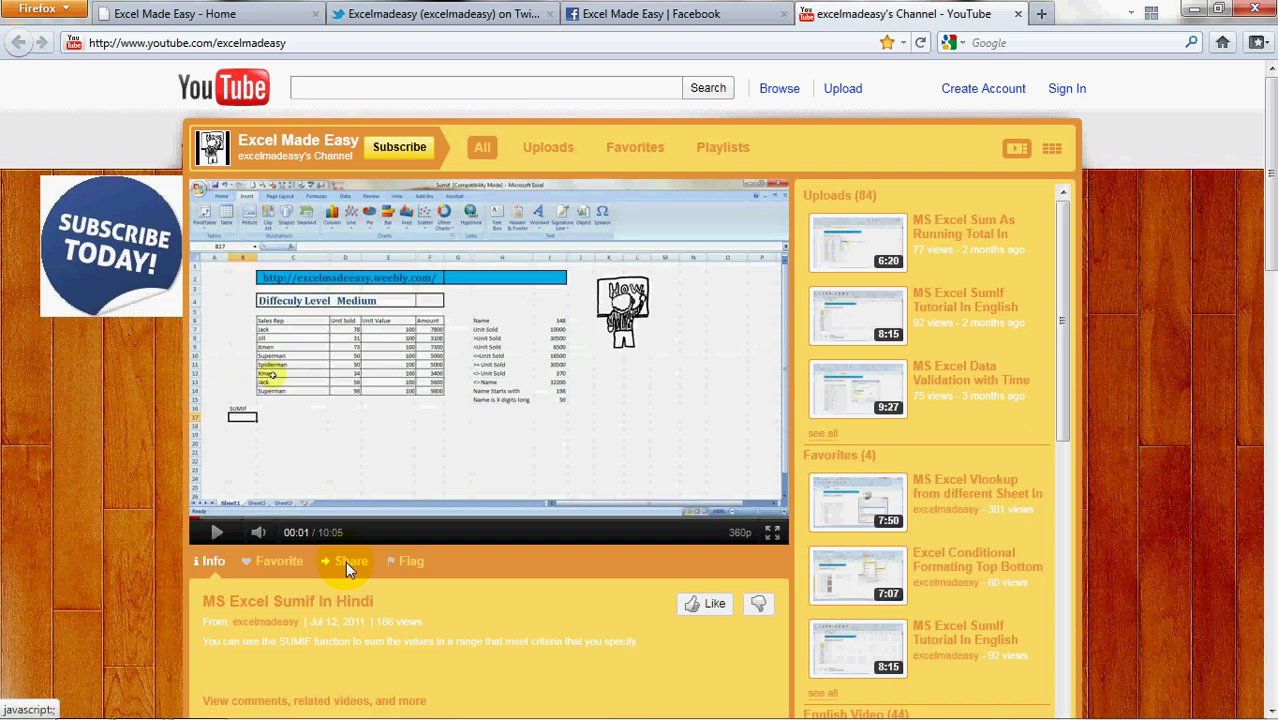
key(alt+Tab)
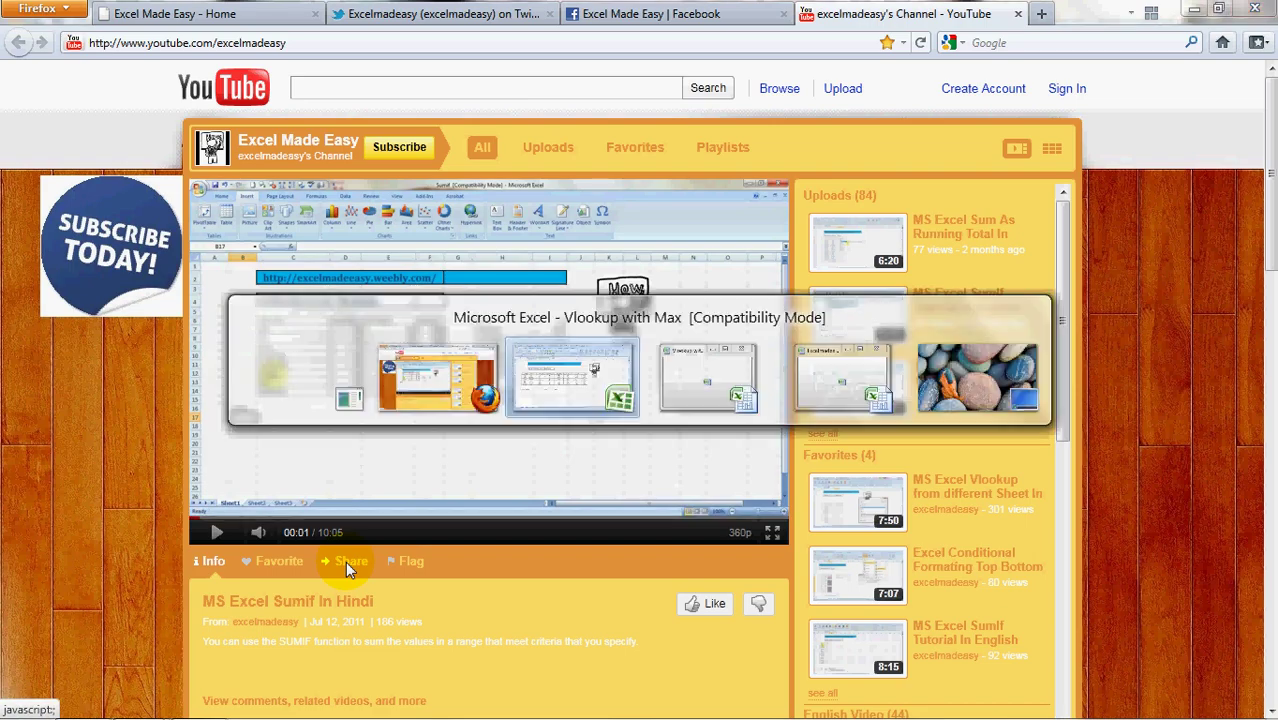